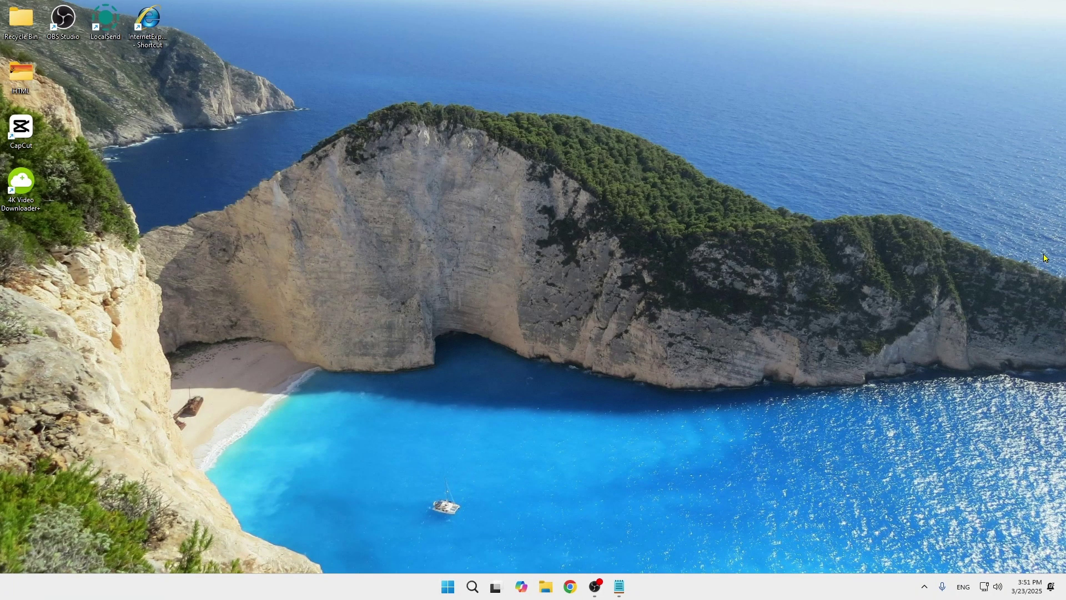
- Bring the Notepad window up from the taskbar
{"action": "left_click", "coordinate": [619, 587]}
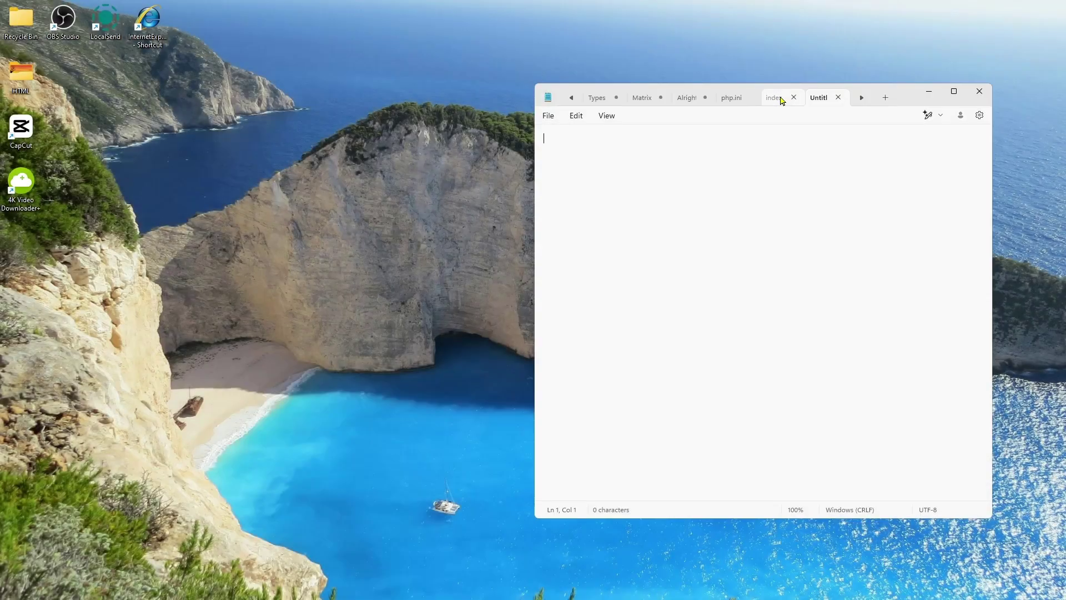
- Copy all of index.html's code and paste it into the empty Untitled tab
{"action": "left_click", "coordinate": [782, 98]}
{"action": "key", "text": "ctrl+a"}
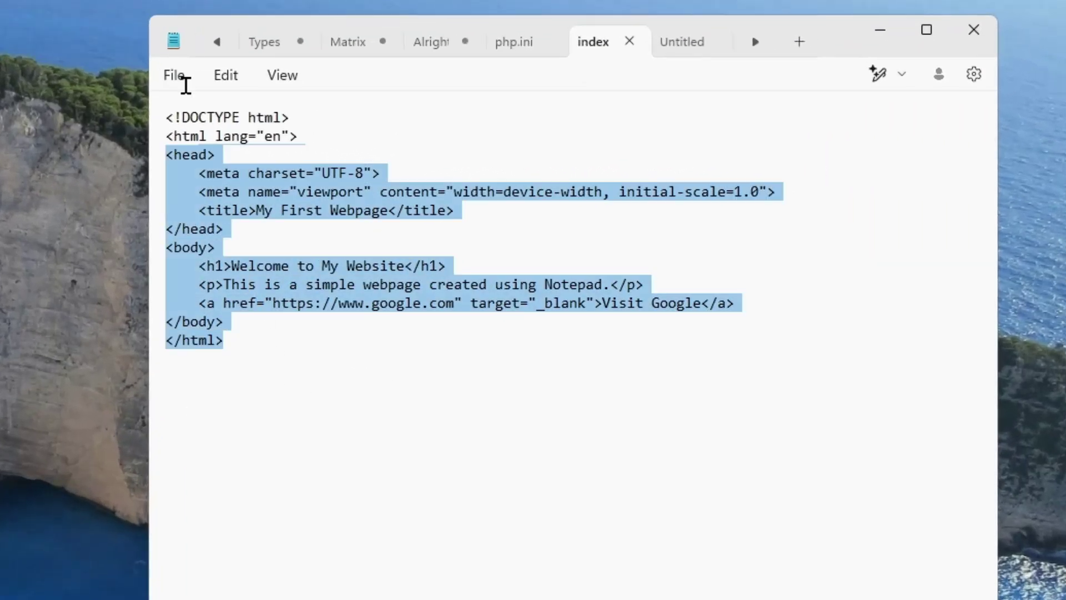
{"action": "right_click", "coordinate": [206, 250]}
{"action": "left_click", "coordinate": [275, 348]}
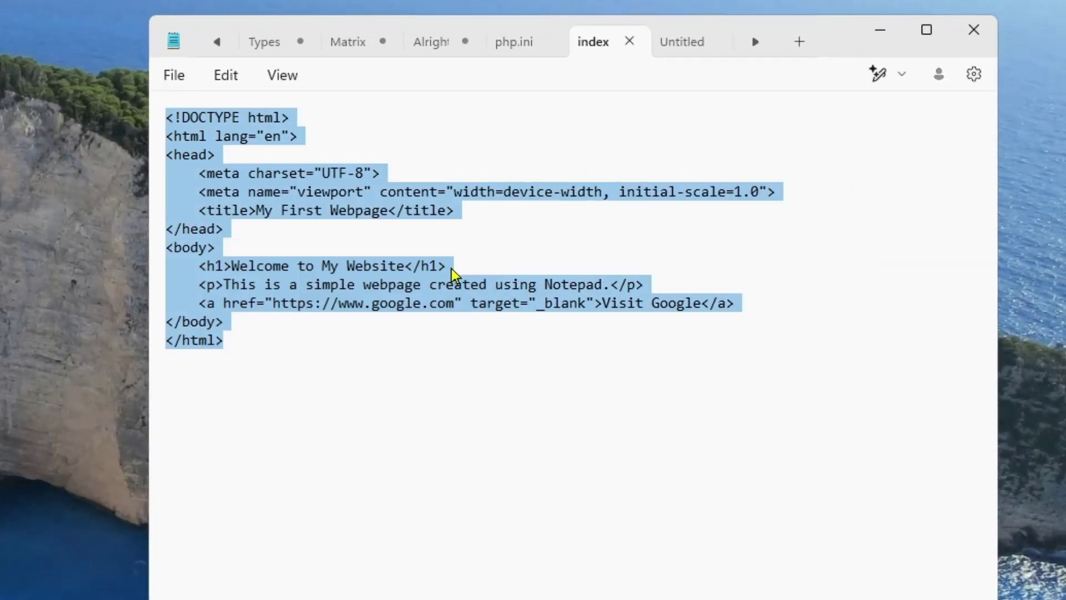
{"action": "mouse_move", "coordinate": [681, 42]}
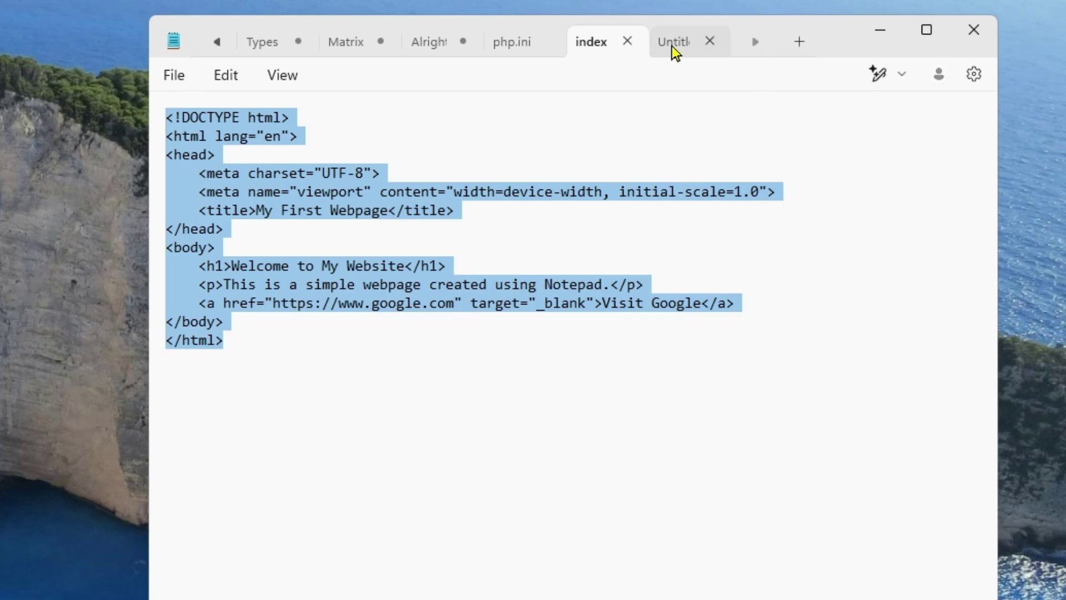
{"action": "left_click", "coordinate": [675, 43]}
{"action": "key", "text": "ctrl+v"}
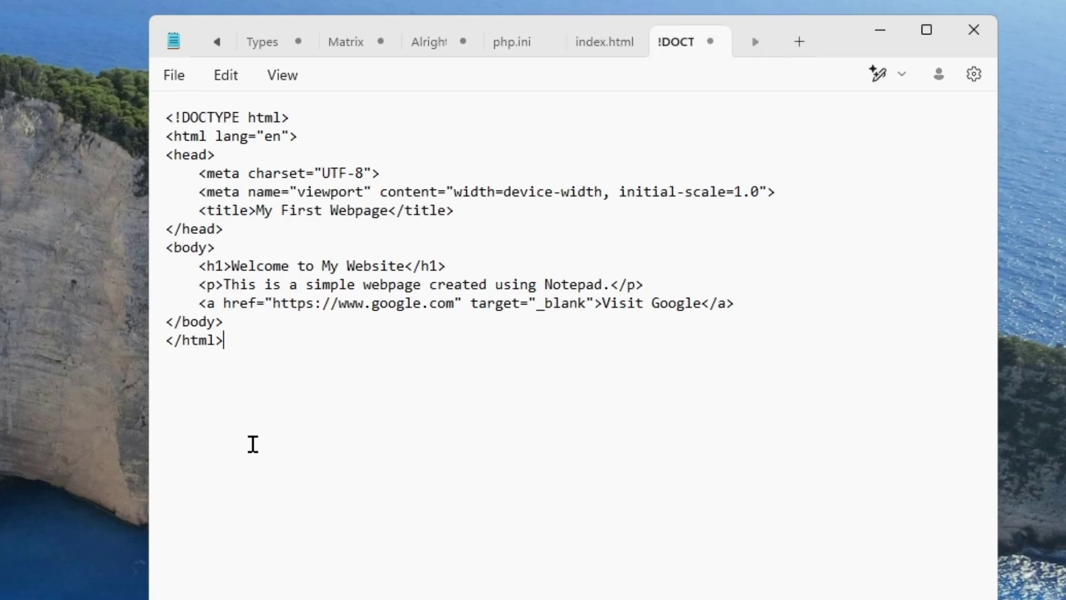
- Highlight the head section, DOCTYPE/html lines, the Welcome to My Website heading and the paragraph in turn
{"action": "left_click", "coordinate": [166, 118]}
{"action": "left_click_drag", "start_coordinate": [166, 117], "coordinate": [492, 215]}
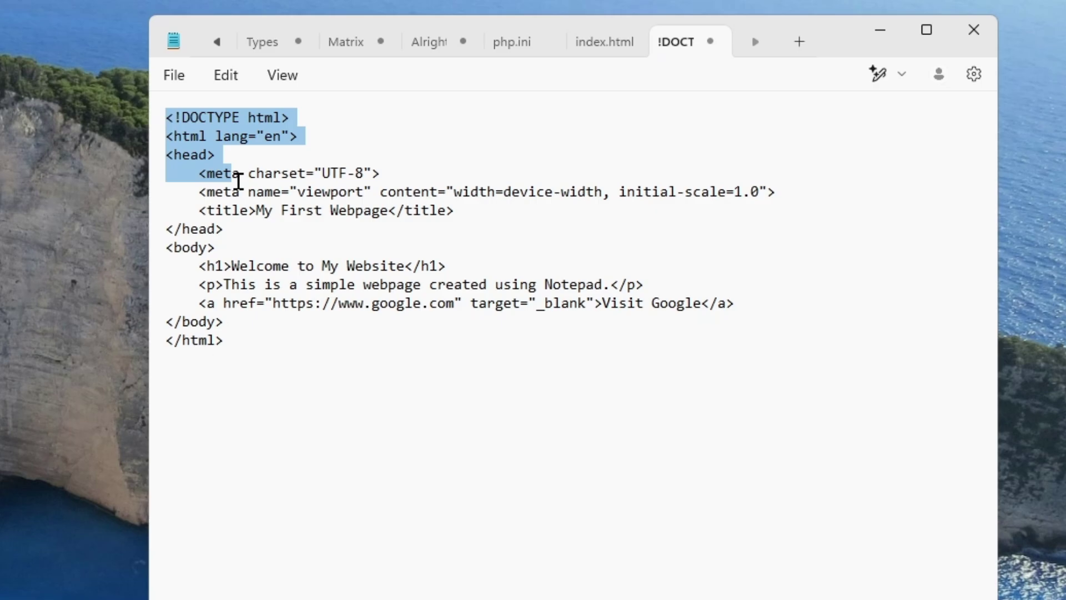
{"action": "left_click", "coordinate": [501, 225]}
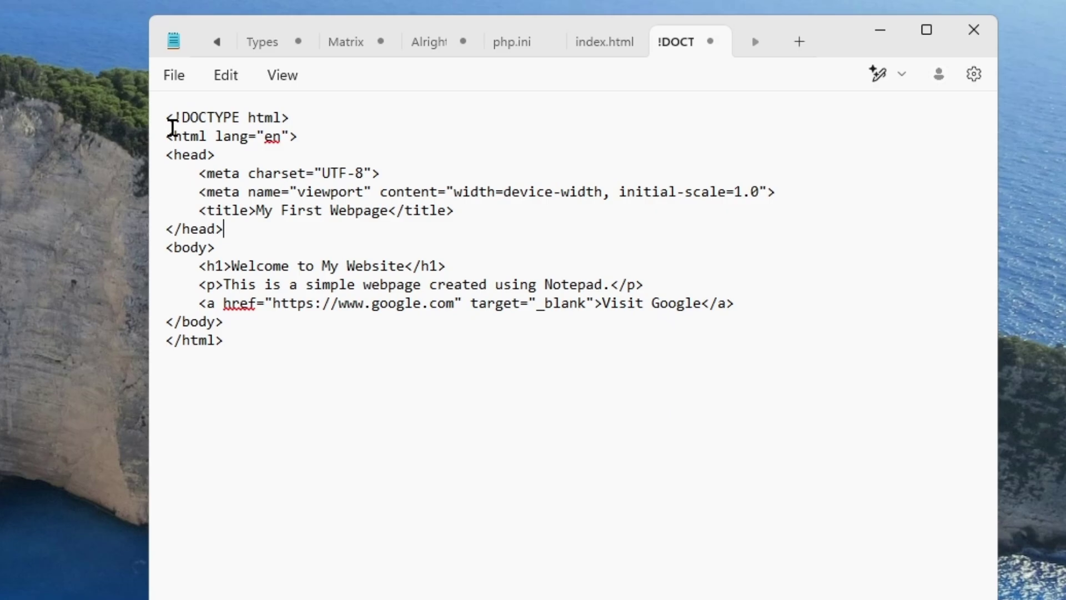
{"action": "mouse_move", "coordinate": [166, 113]}
{"action": "left_mouse_down"}
{"action": "mouse_move", "coordinate": [211, 155]}
{"action": "mouse_move", "coordinate": [481, 193]}
{"action": "mouse_move", "coordinate": [202, 194]}
{"action": "left_mouse_up"}
{"action": "left_click", "coordinate": [481, 229]}
{"action": "left_click", "coordinate": [242, 264]}
{"action": "left_click_drag", "start_coordinate": [199, 247], "coordinate": [486, 266]}
{"action": "left_click", "coordinate": [486, 267]}
{"action": "left_click_drag", "start_coordinate": [198, 284], "coordinate": [643, 284]}
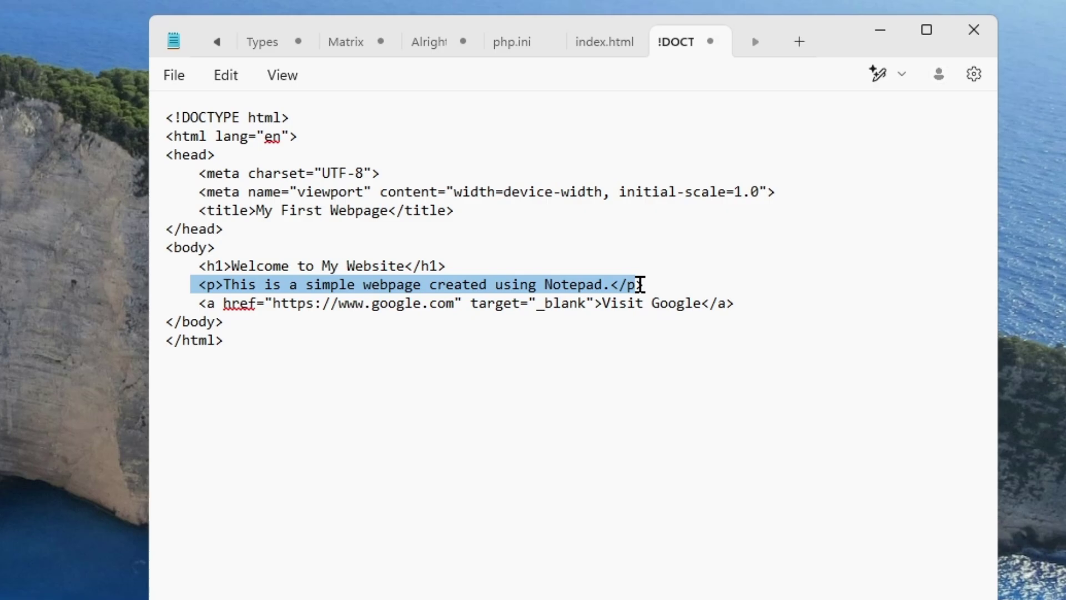
{"action": "left_click", "coordinate": [566, 298]}
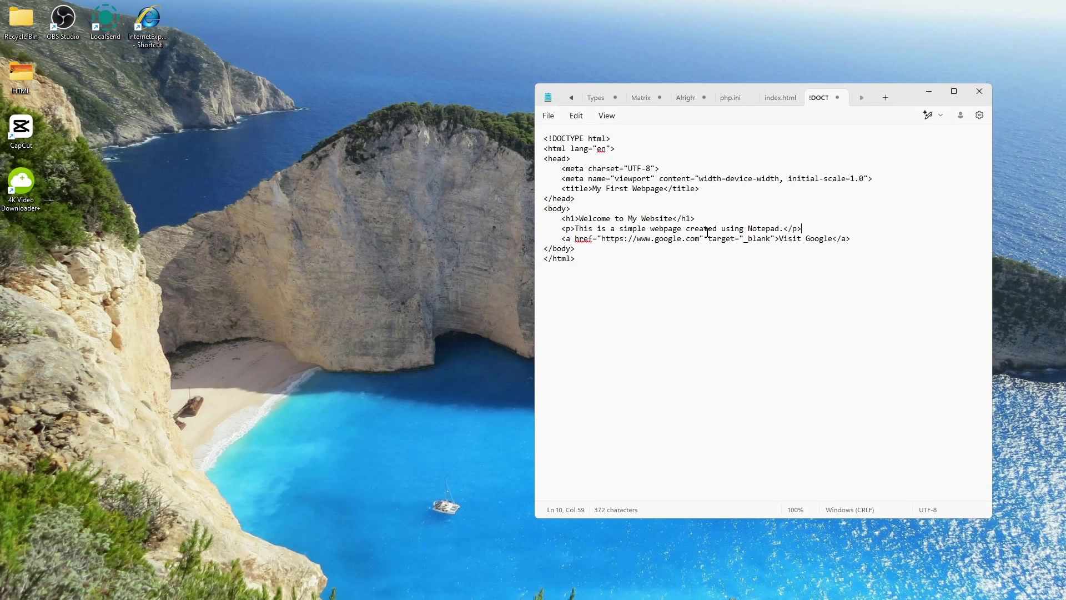
- Enlarge the text and highlight the start of the Google link tag
{"action": "key", "text": "ctrl+plus"}
{"action": "key", "text": "ctrl+plus"}
{"action": "key", "text": "ctrl+plus"}
{"action": "key", "text": "ctrl+plus"}
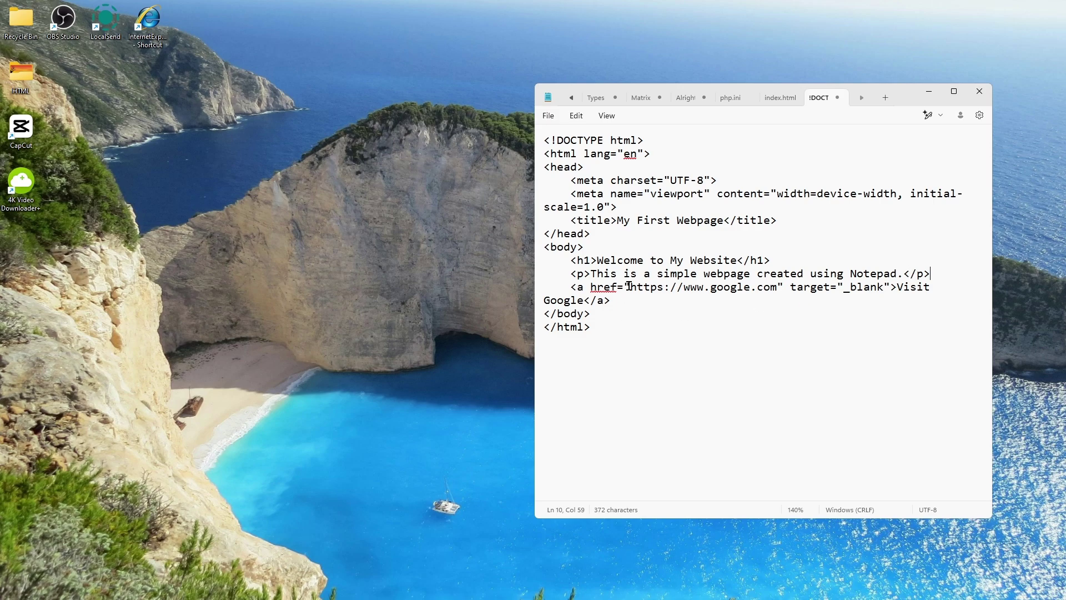
{"action": "left_click_drag", "start_coordinate": [571, 287], "coordinate": [625, 287]}
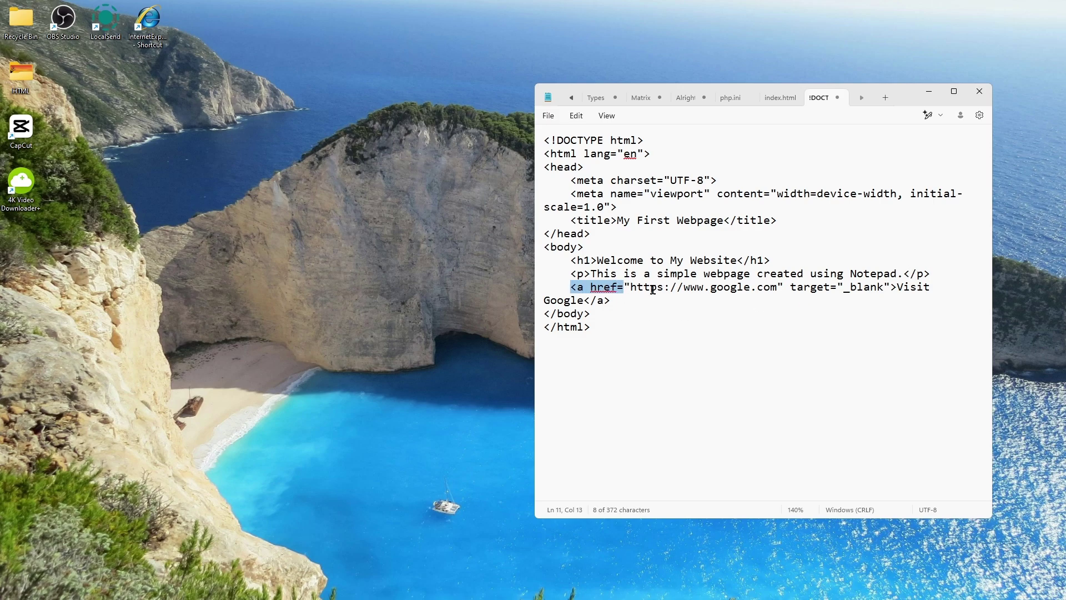
{"action": "left_click", "coordinate": [652, 291]}
{"action": "left_click", "coordinate": [947, 295]}
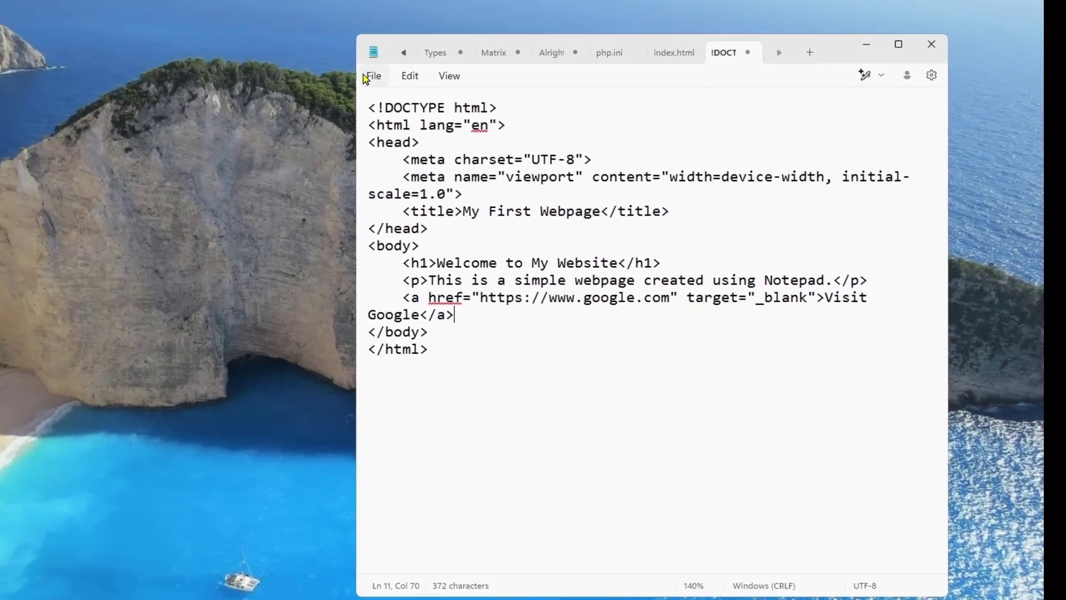
- Save the document as index.html on the Desktop with Save as type set to All files
{"action": "left_click", "coordinate": [393, 81]}
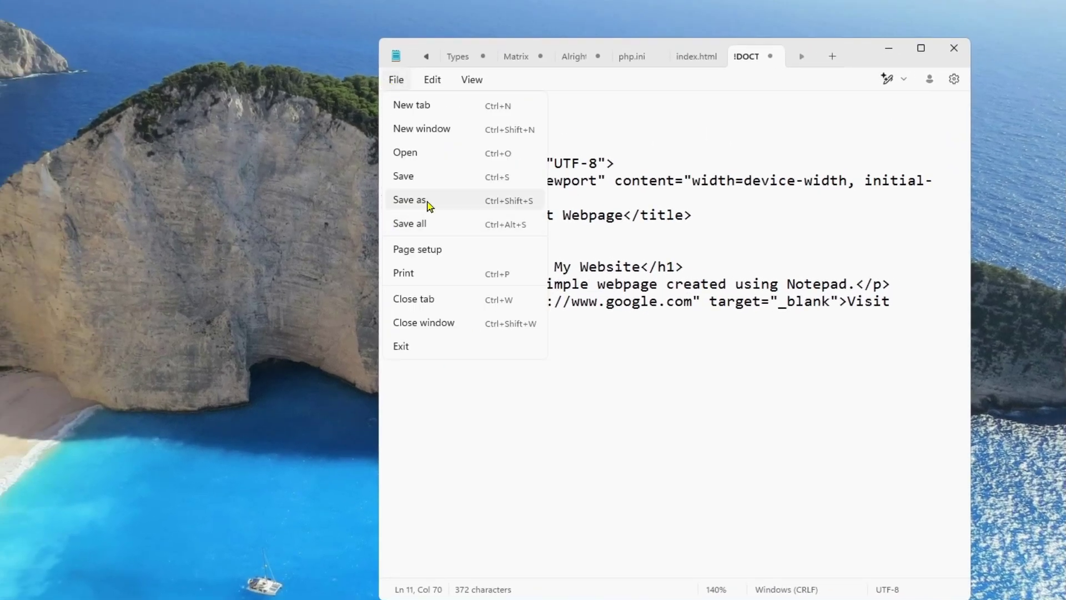
{"action": "left_click", "coordinate": [410, 200]}
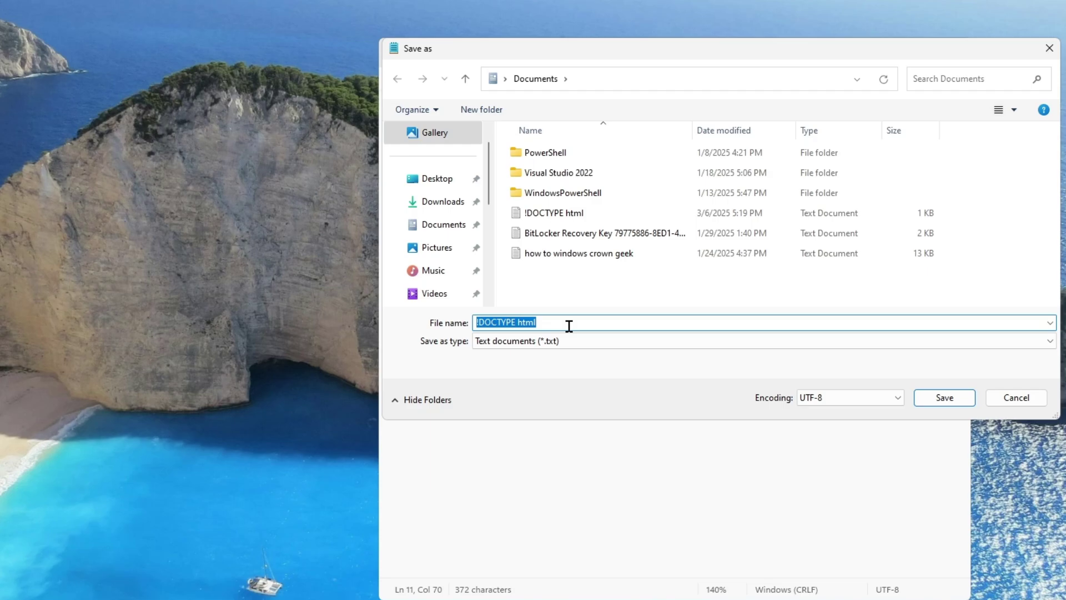
{"action": "type", "text": "\\"}
{"action": "key", "text": "BackSpace"}
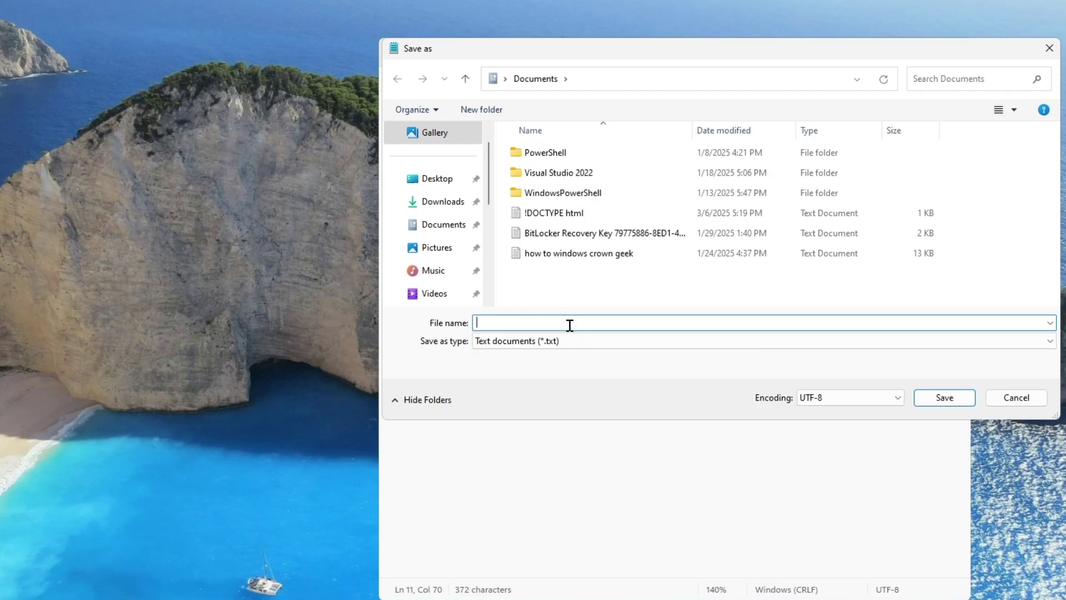
{"action": "type", "text": "index"}
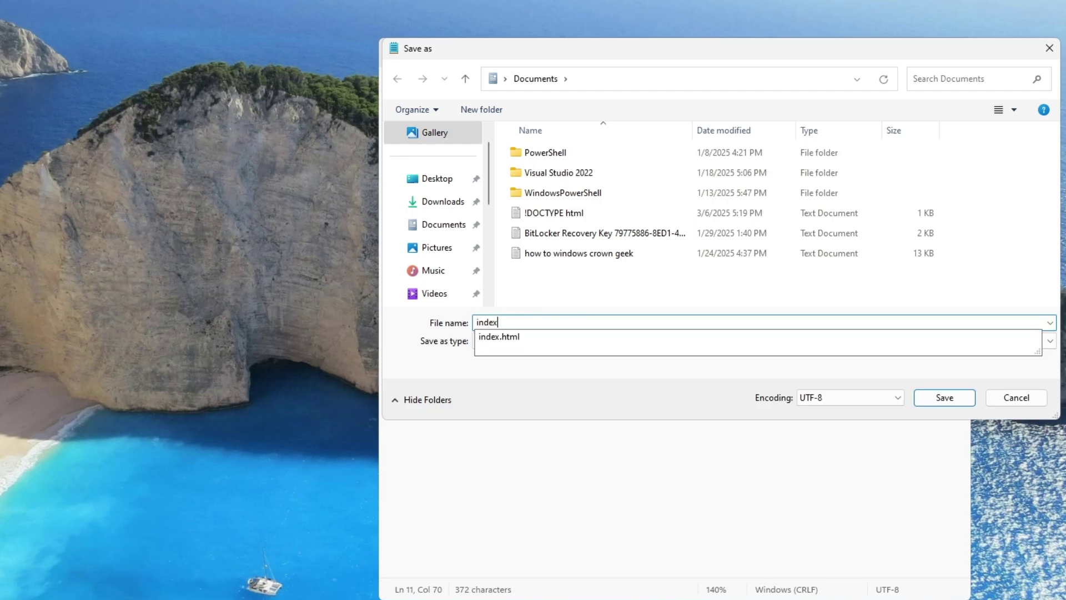
{"action": "type", "text": ".html"}
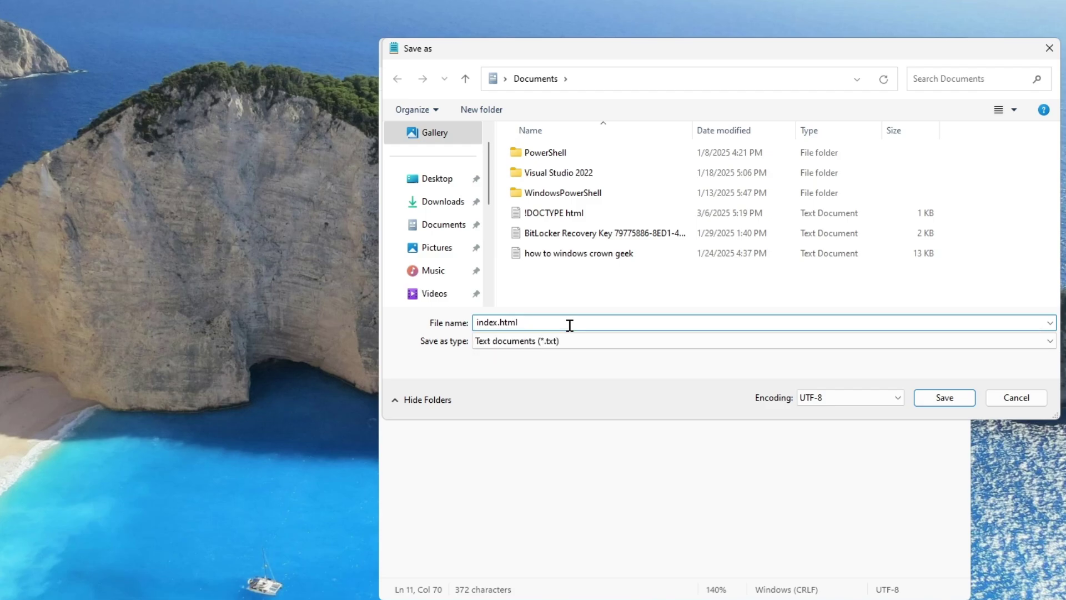
{"action": "left_click", "coordinate": [590, 342]}
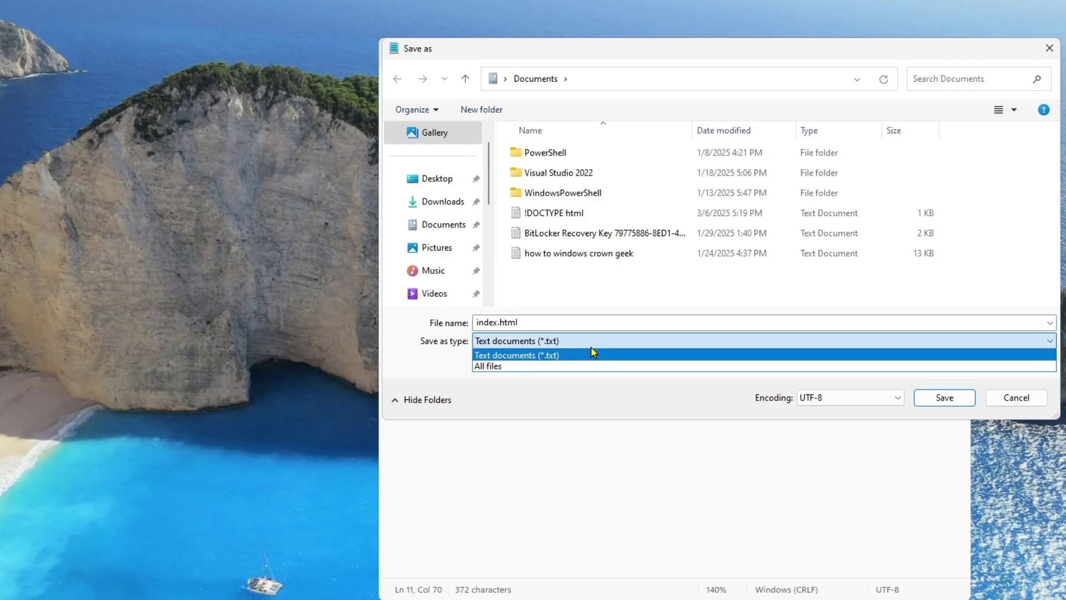
{"action": "left_click", "coordinate": [584, 366]}
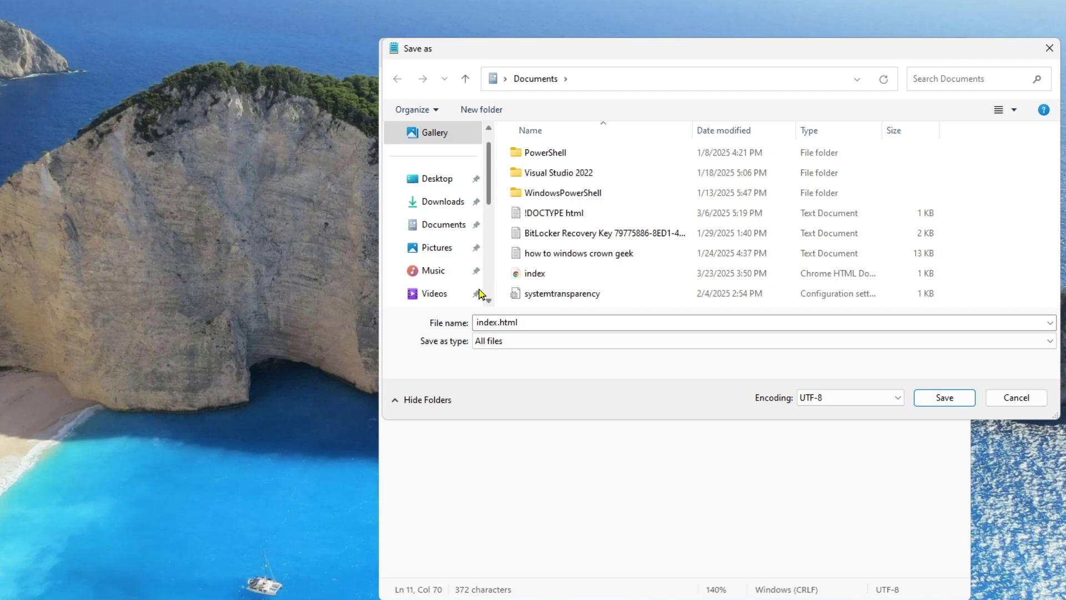
{"action": "left_click", "coordinate": [437, 178]}
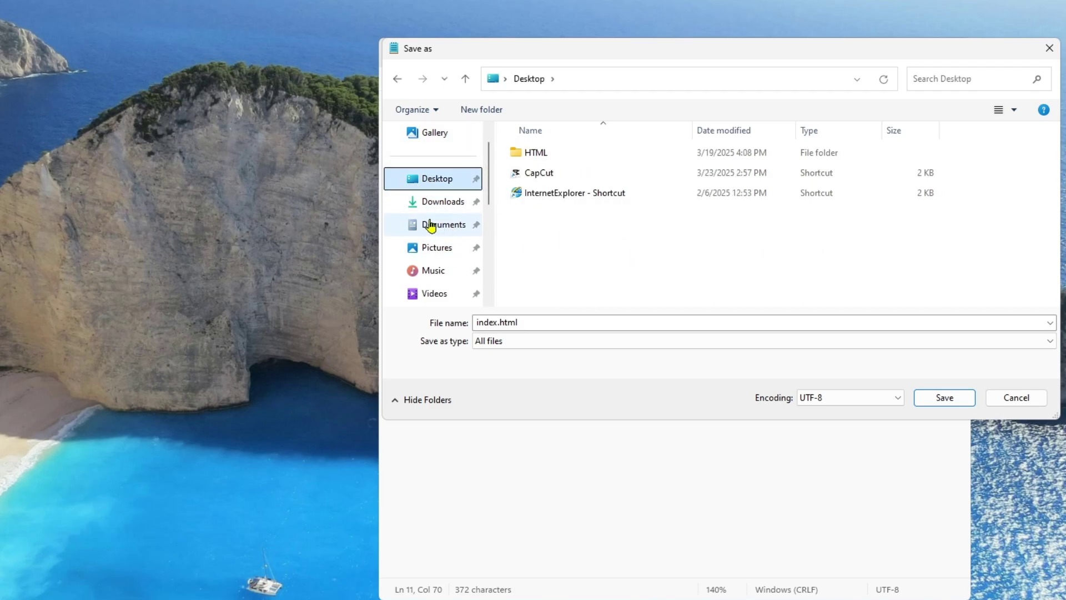
{"action": "left_click", "coordinate": [945, 398]}
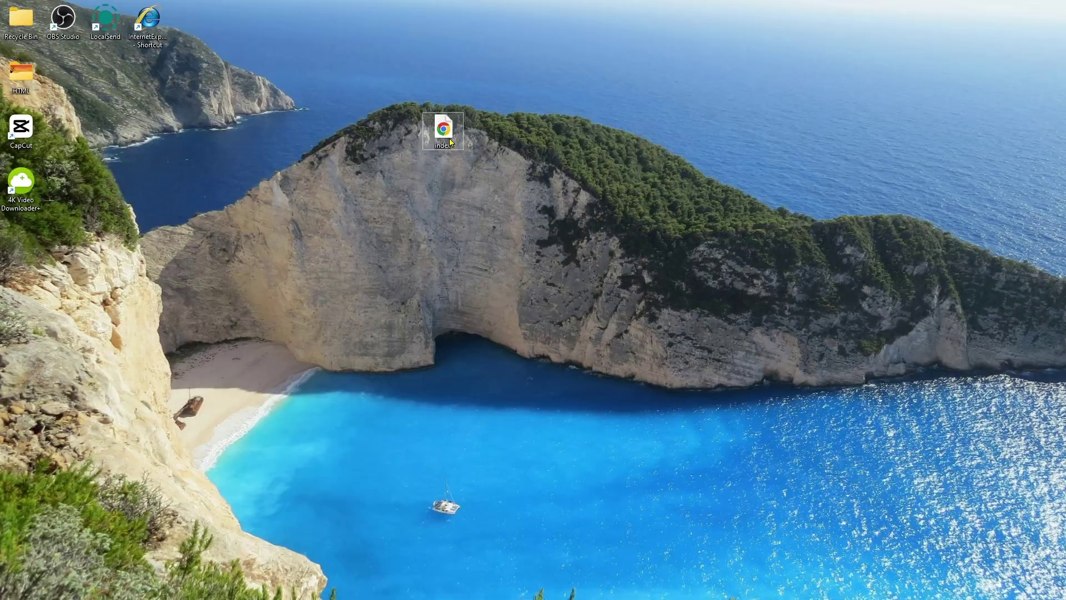
- Open index.html in Chrome and highlight the rendered heading and paragraph
{"action": "double_click", "coordinate": [445, 131]}
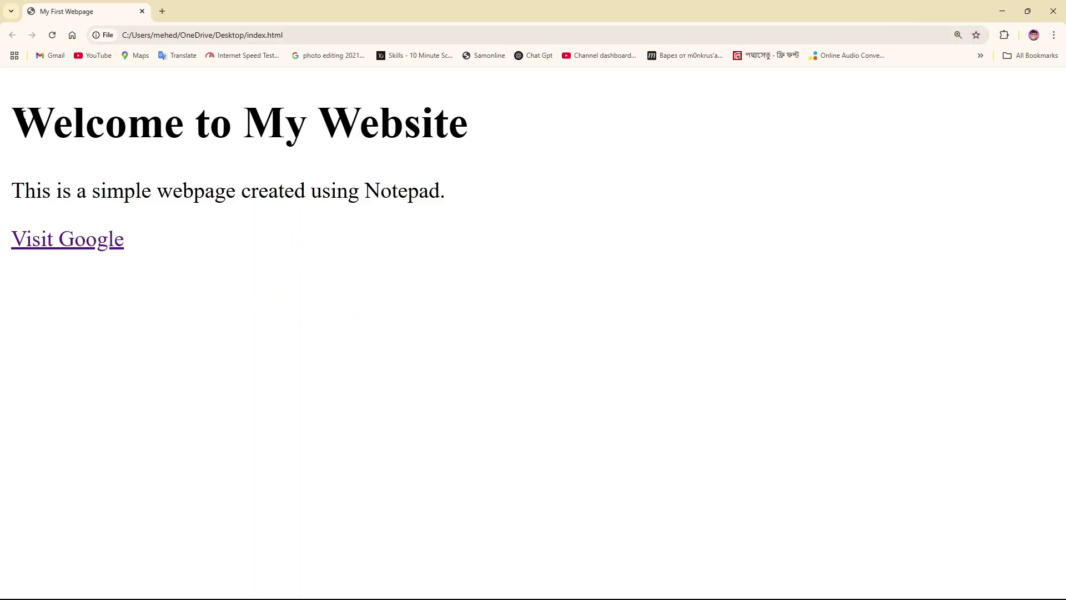
{"action": "left_click_drag", "start_coordinate": [11, 122], "coordinate": [472, 123]}
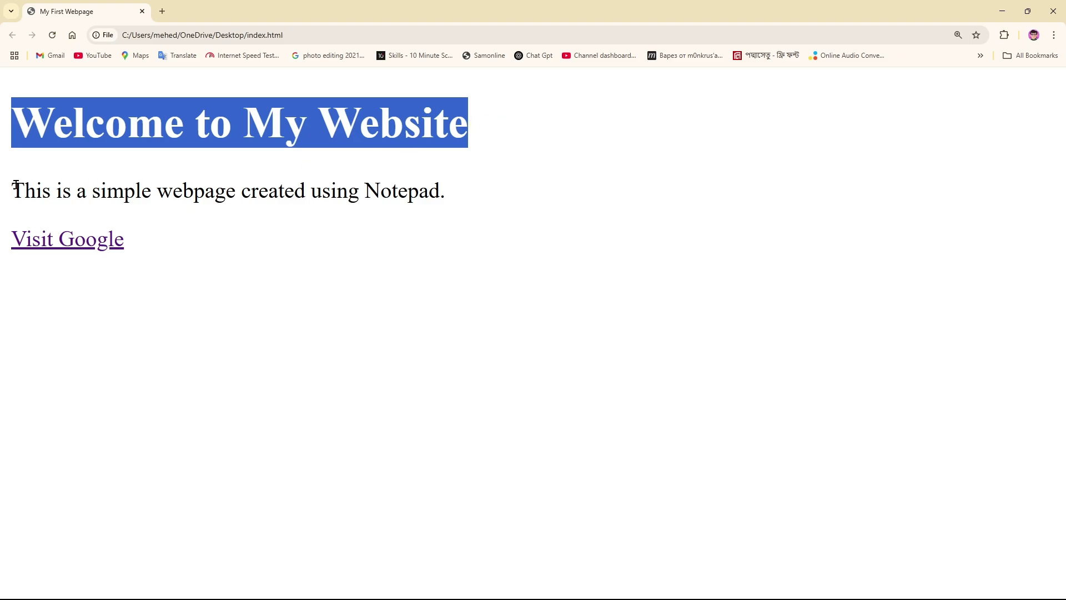
{"action": "left_click_drag", "start_coordinate": [13, 191], "coordinate": [434, 193]}
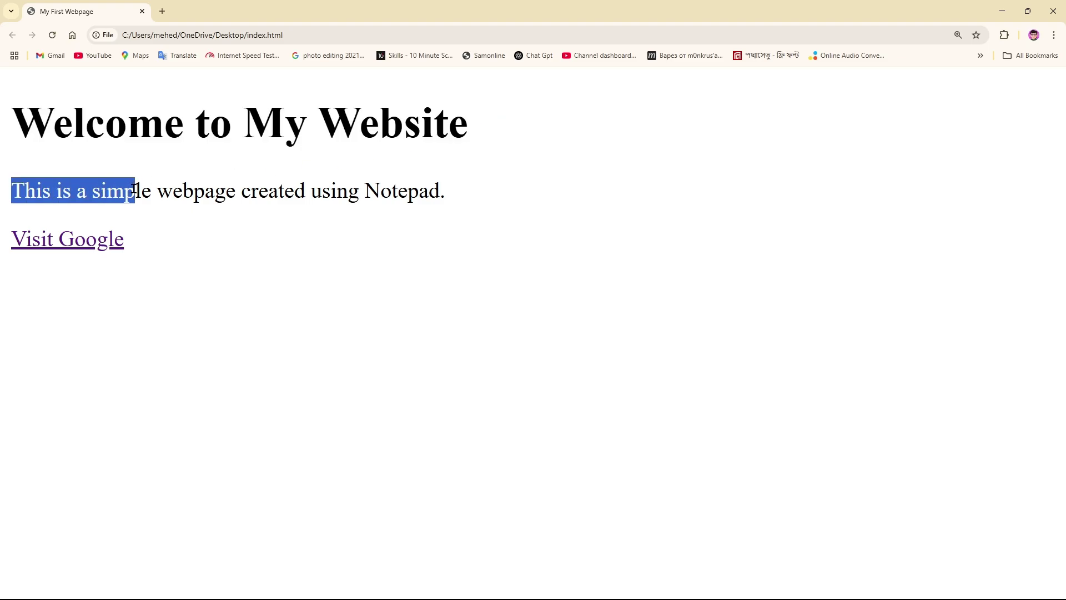
{"action": "left_click", "coordinate": [464, 196]}
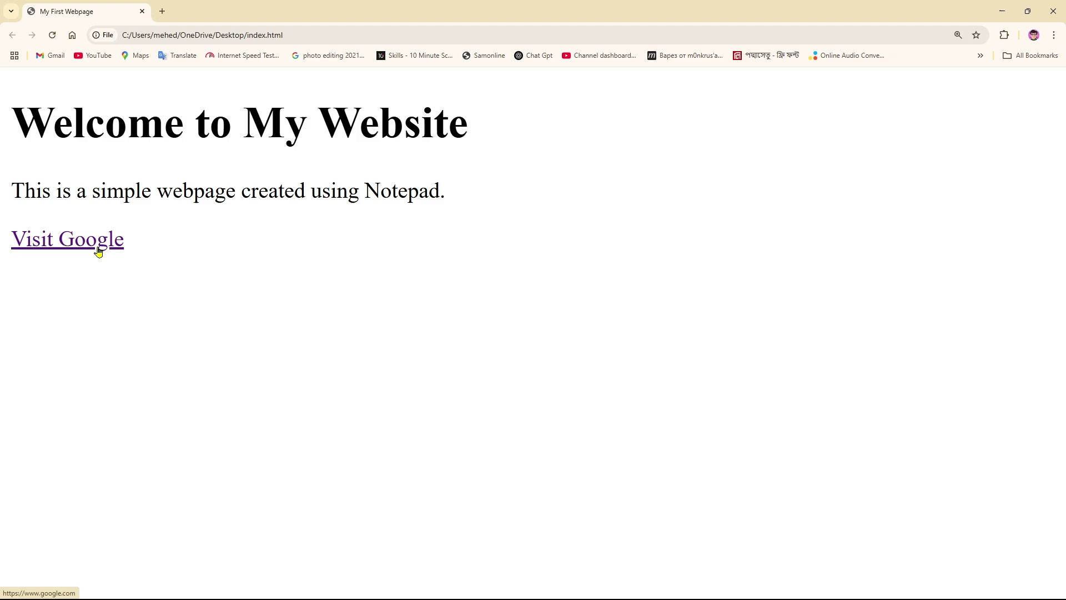
- Follow the Visit Google link, then return to the My First Webpage tab
{"action": "left_click", "coordinate": [56, 241]}
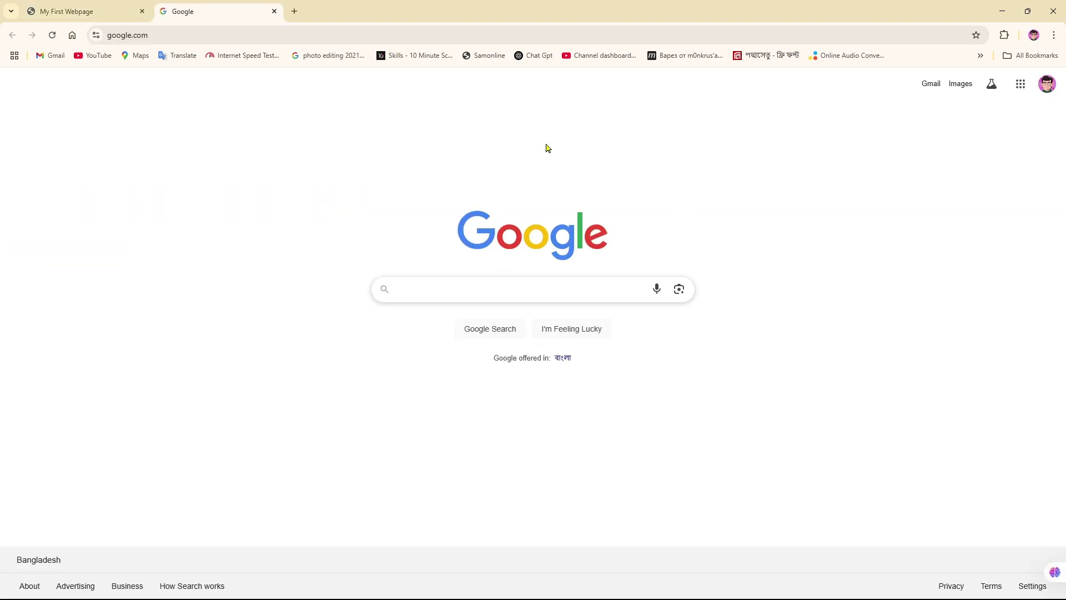
{"action": "left_click", "coordinate": [83, 10]}
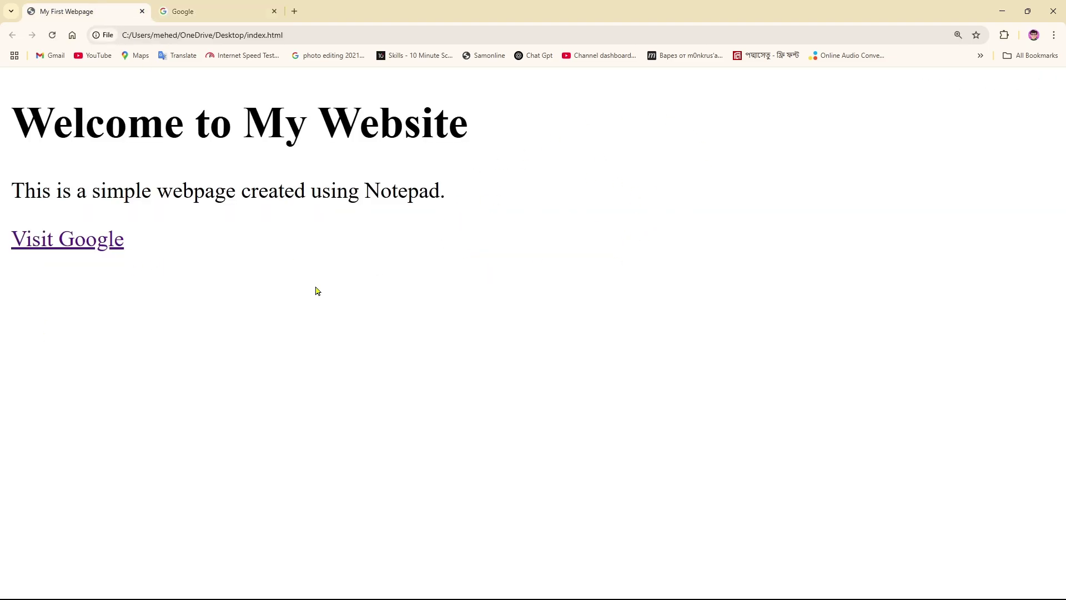
{"action": "left_click", "coordinate": [1003, 11]}
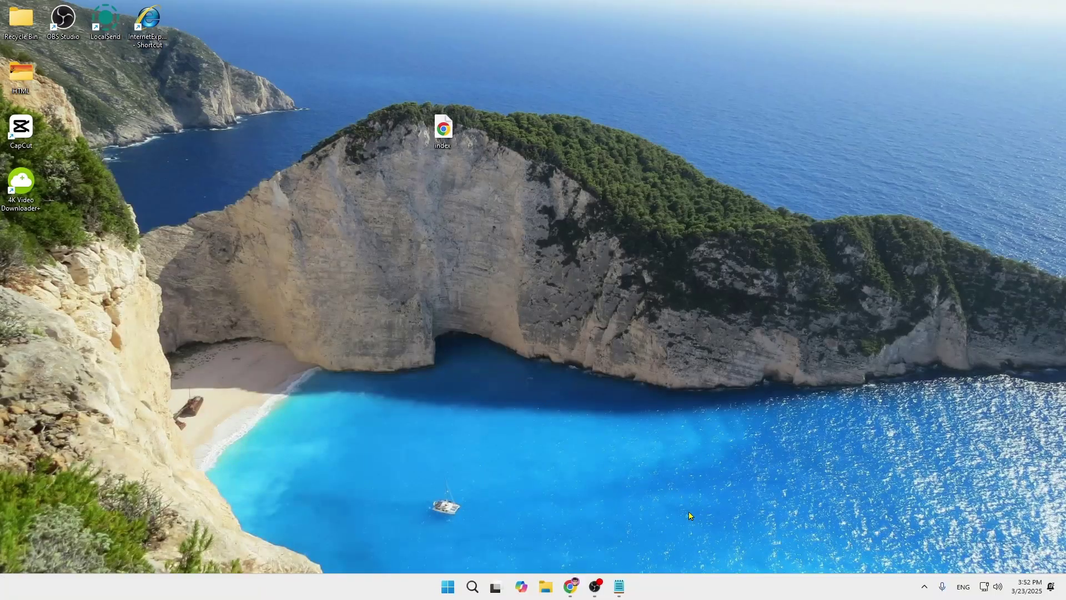
{"action": "left_click", "coordinate": [620, 588]}
{"action": "left_click_drag", "start_coordinate": [640, 451], "coordinate": [546, 135]}
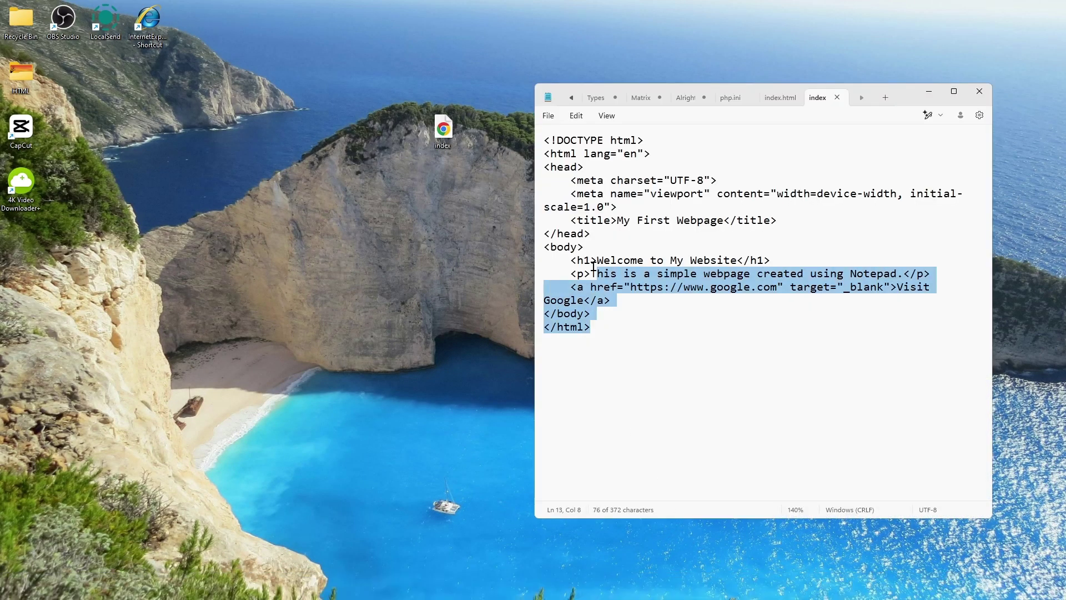
{"action": "left_click", "coordinate": [625, 335]}
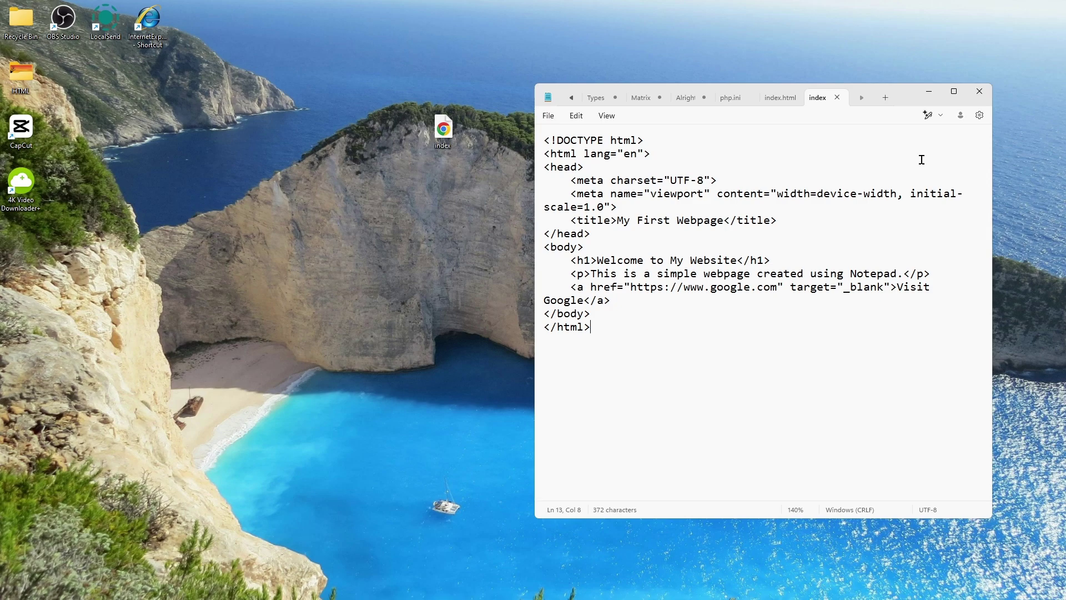
{"action": "left_click", "coordinate": [930, 92]}
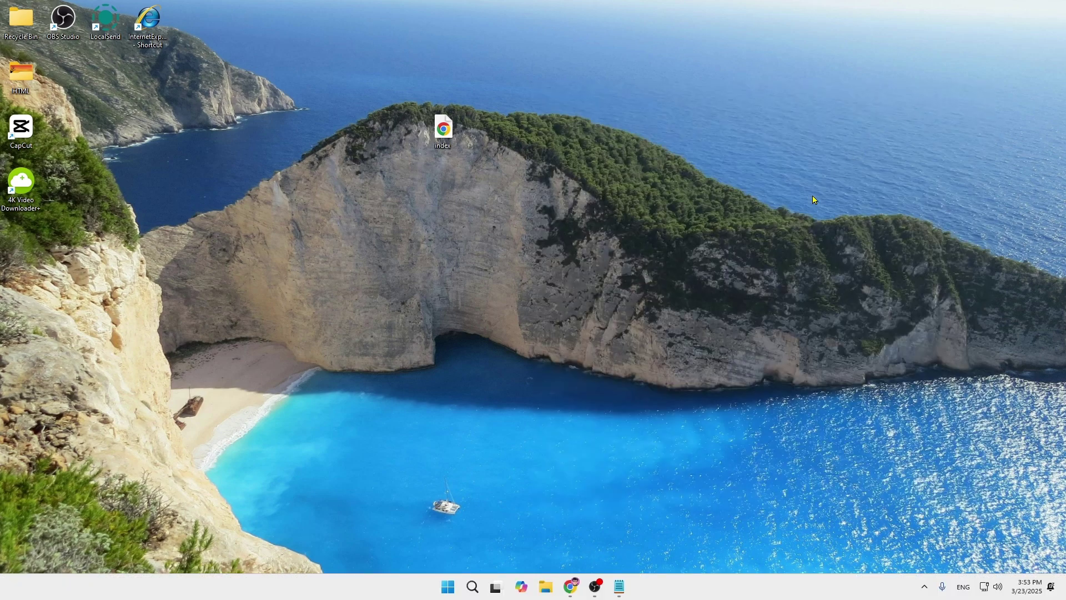